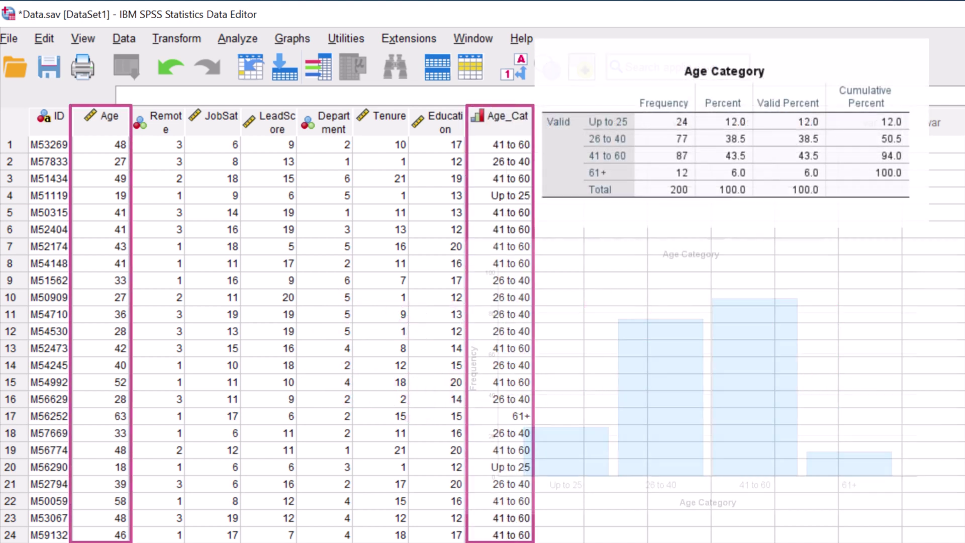
Step: Recode Age into a new output variable Age_Cat labelled 'Age Category'
click(199, 37)
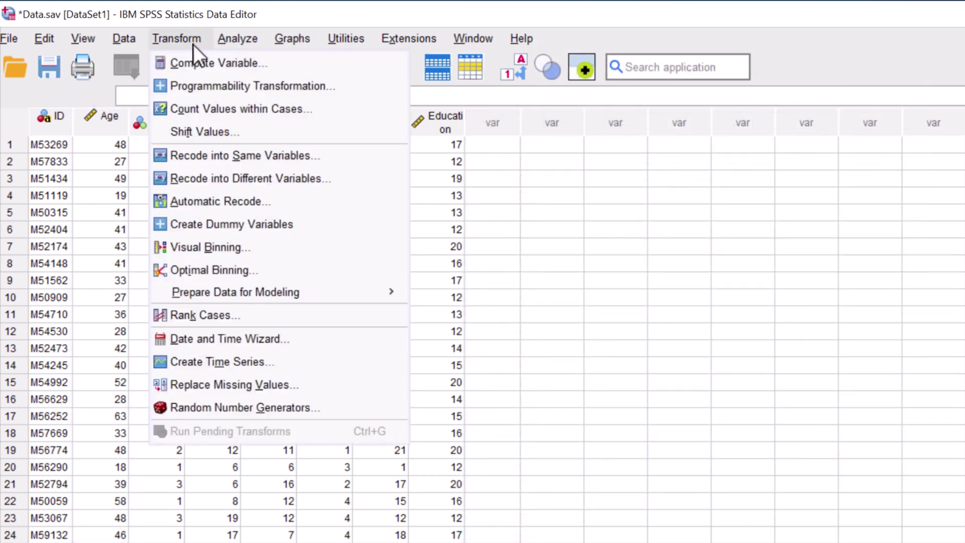
click(230, 178)
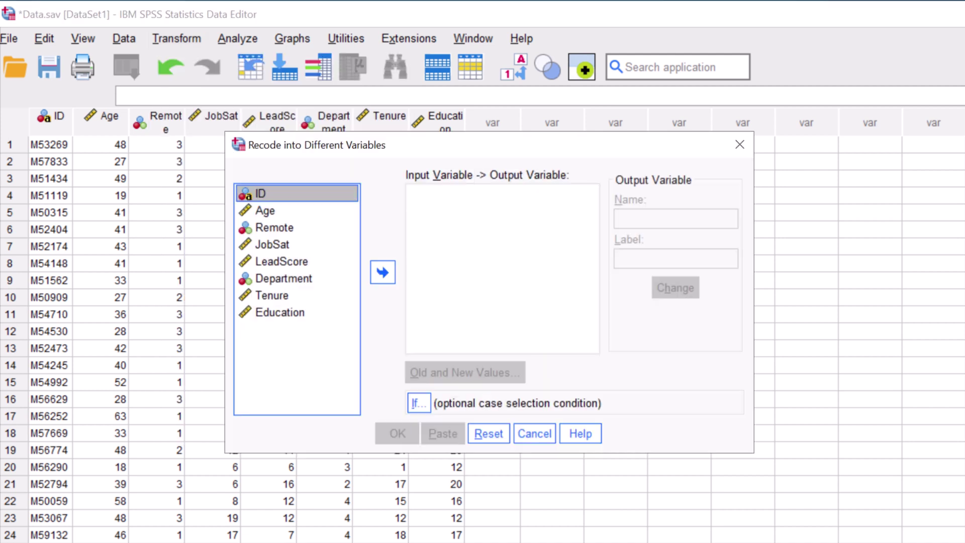
click(271, 212)
click(386, 279)
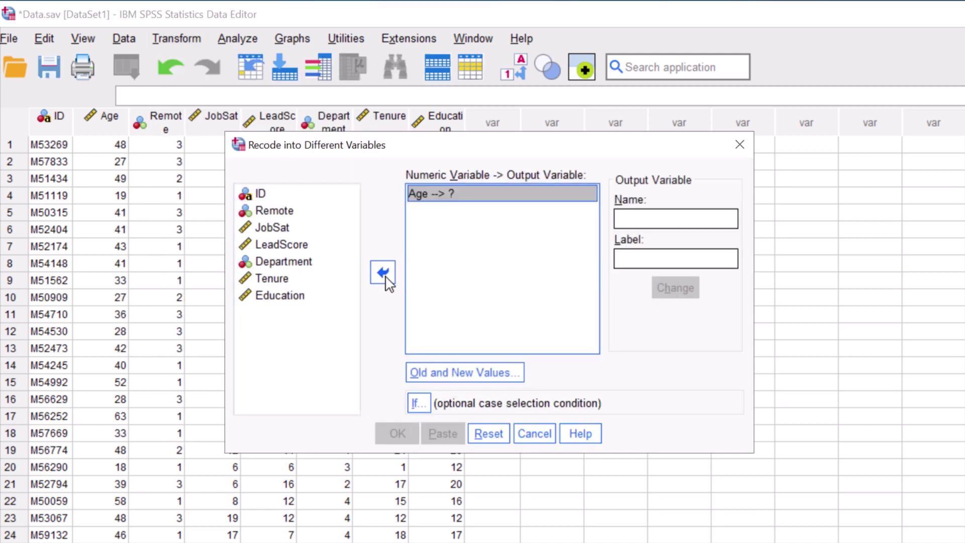
click(641, 220)
text(Ag)
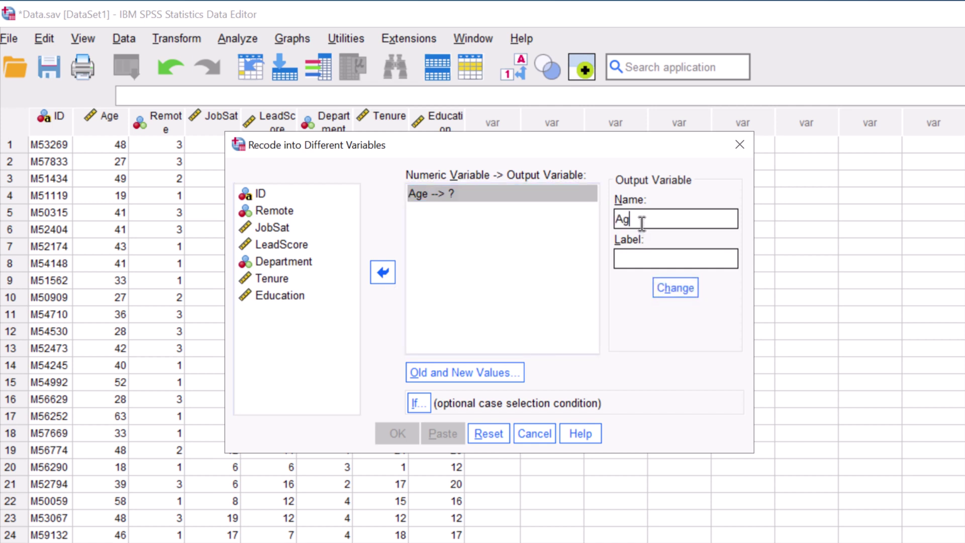
text(e_Cat)
key(Tab)
text(Age Category)
click(680, 296)
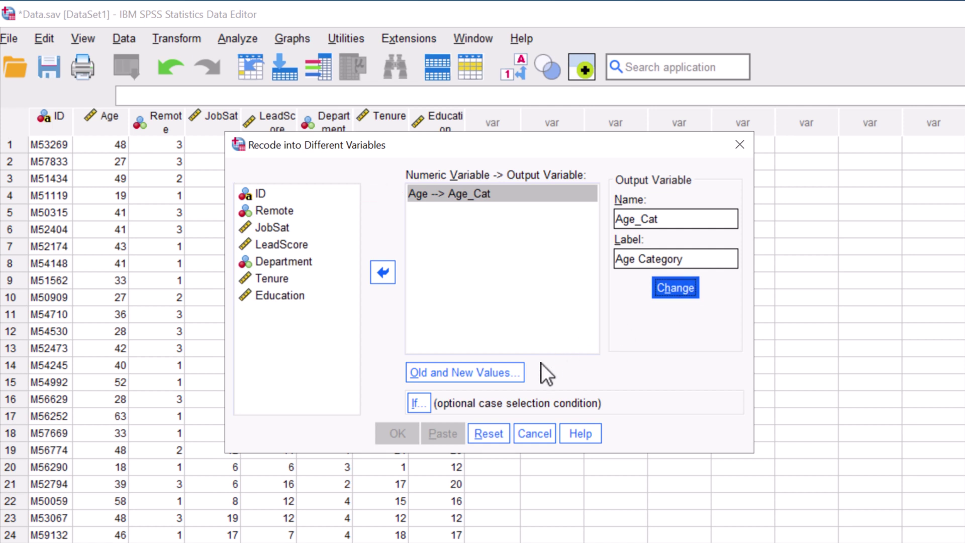
Step: Add the first old-to-new rule: ages lowest through 25 become 1
click(517, 372)
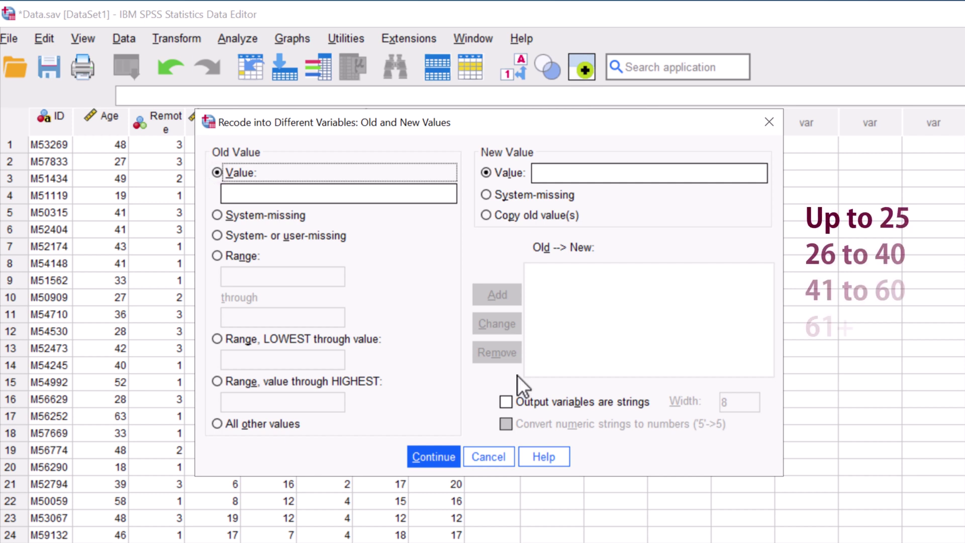
click(251, 257)
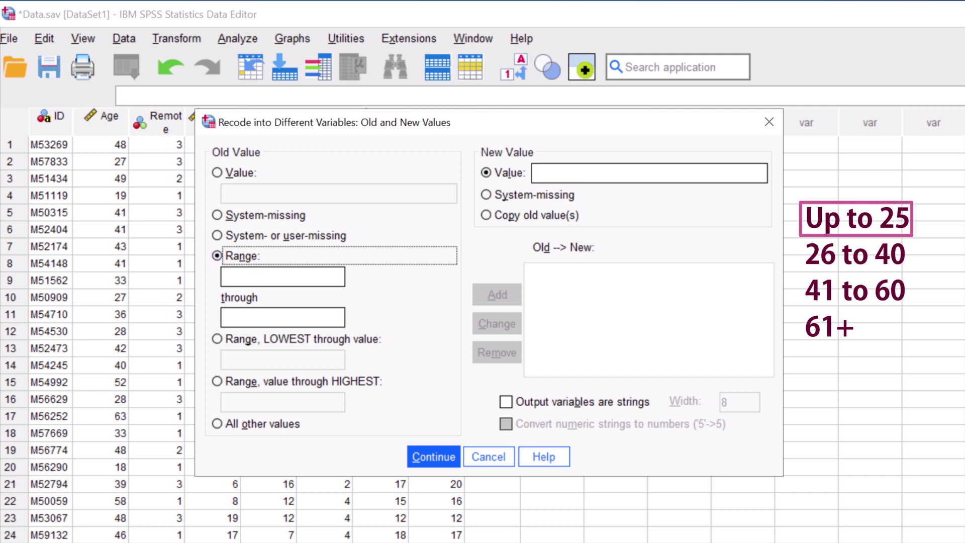
text(0)
key(Tab)
text(25)
click(217, 341)
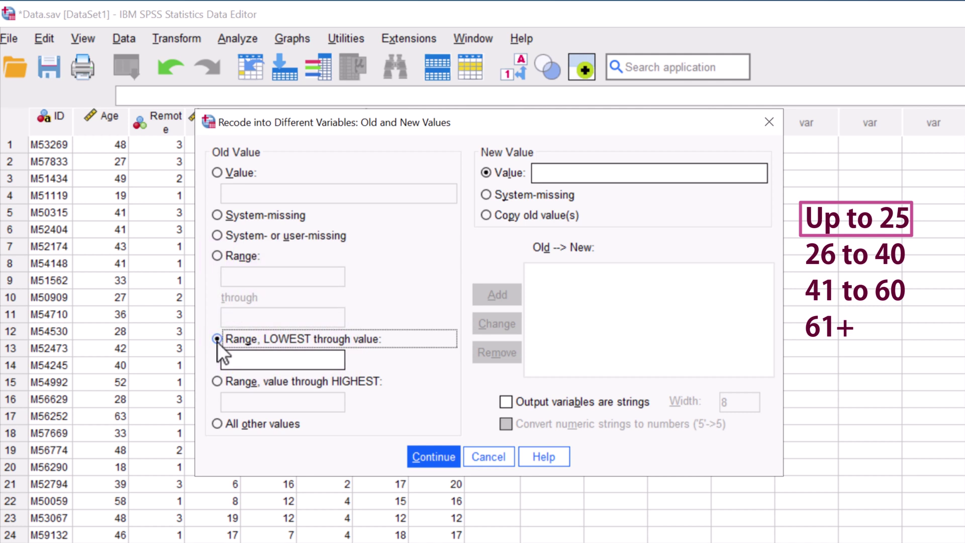
click(235, 360)
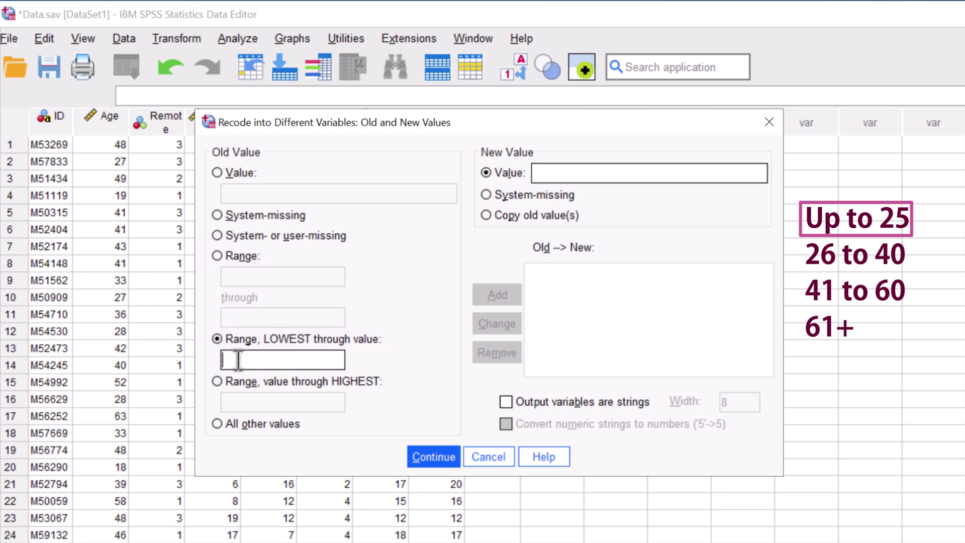
text(25)
click(561, 174)
text(1)
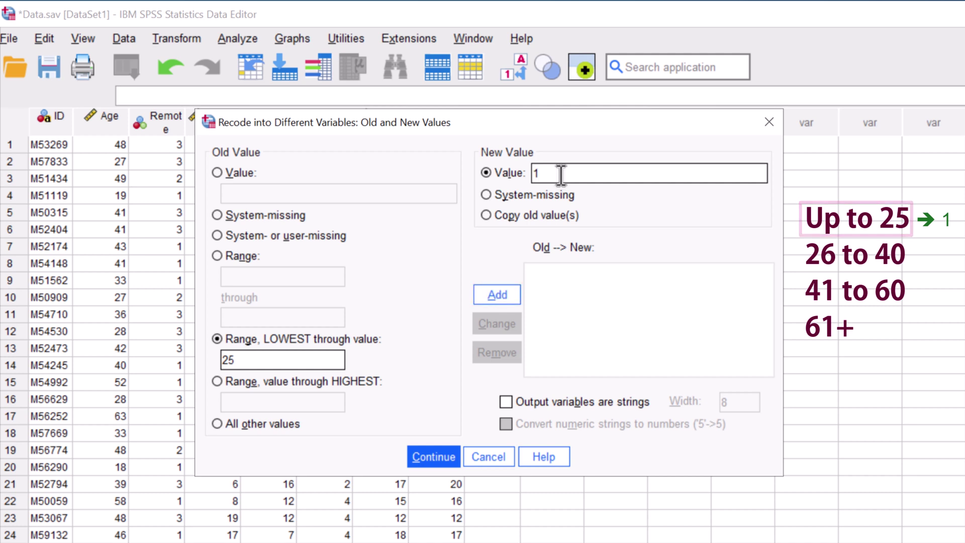
click(507, 295)
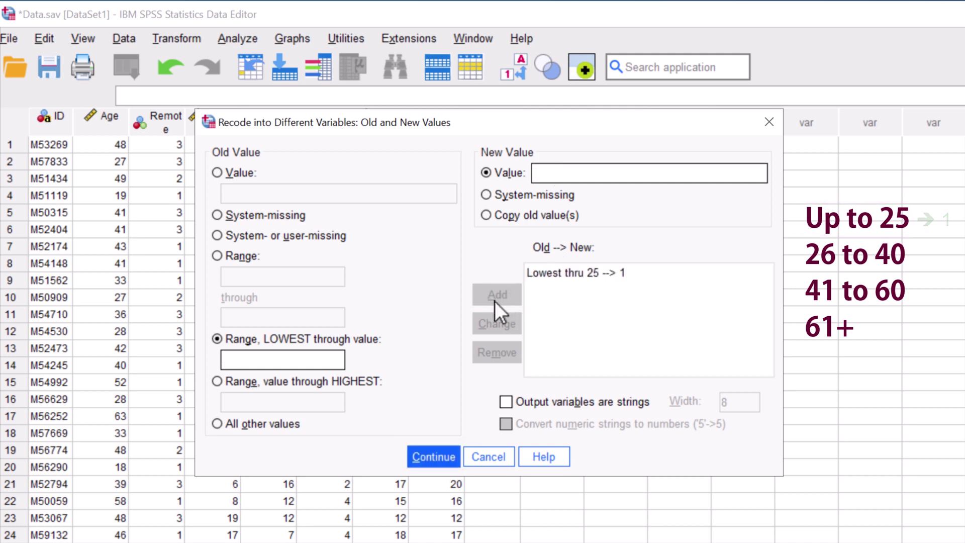
Step: Add a recode rule mapping ages 26 through 40 to 2
click(248, 256)
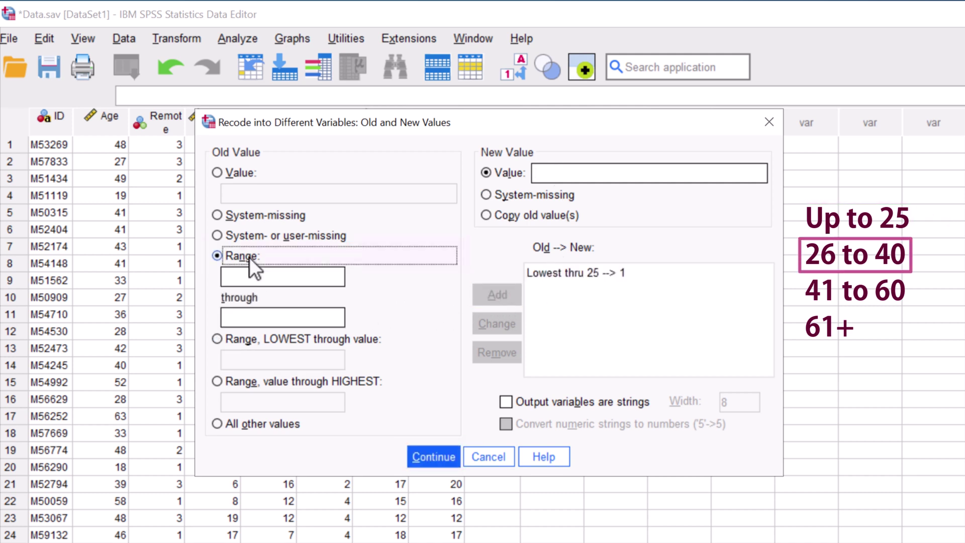
text(26)
key(alt+l)
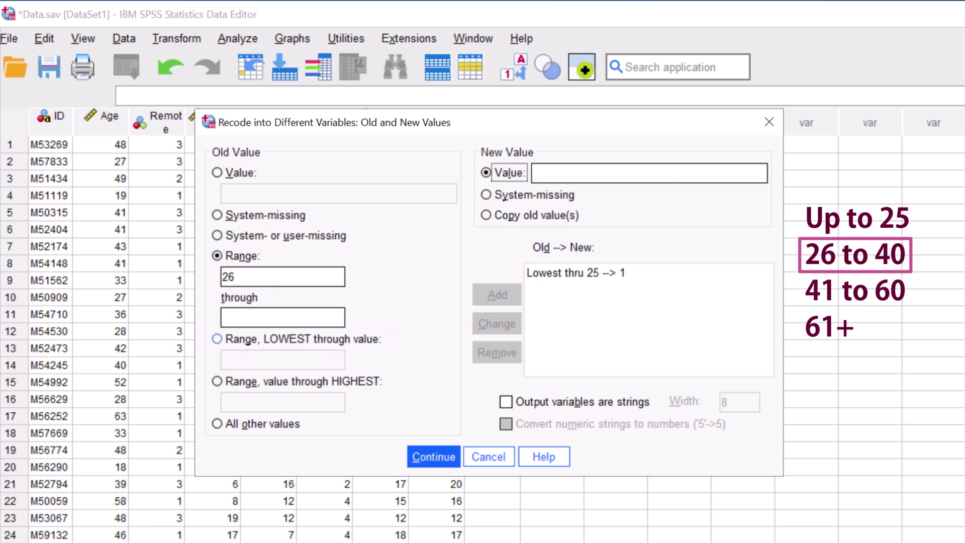
key(alt+t)
text(40)
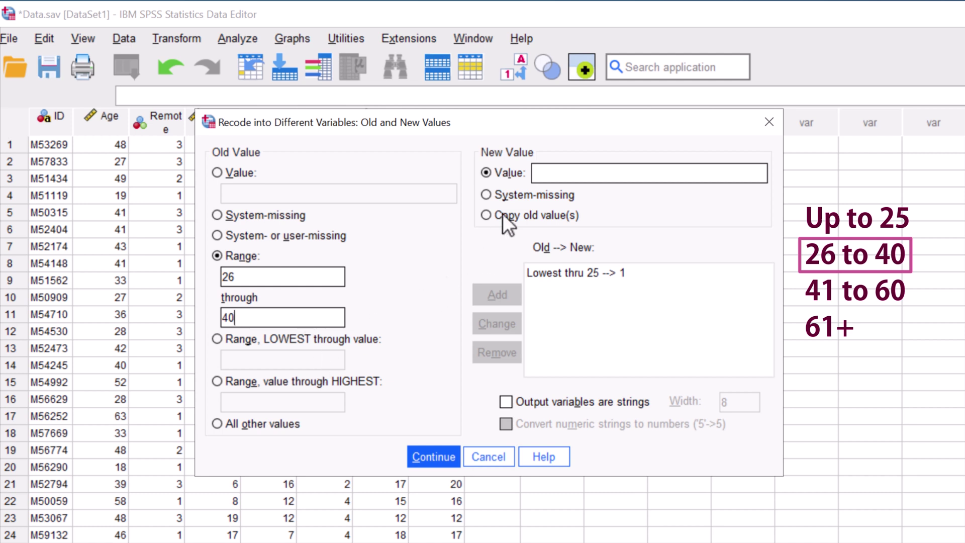
click(561, 174)
text(2)
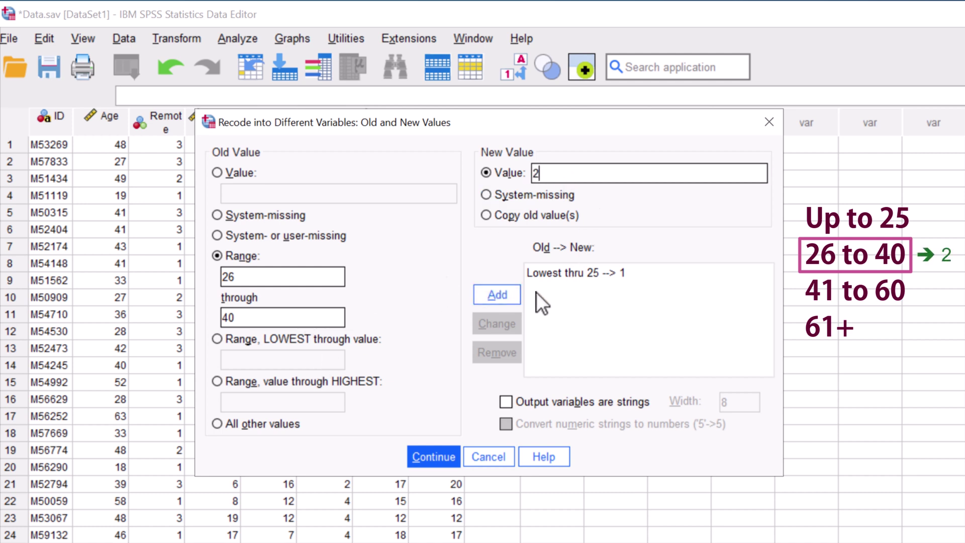
click(514, 293)
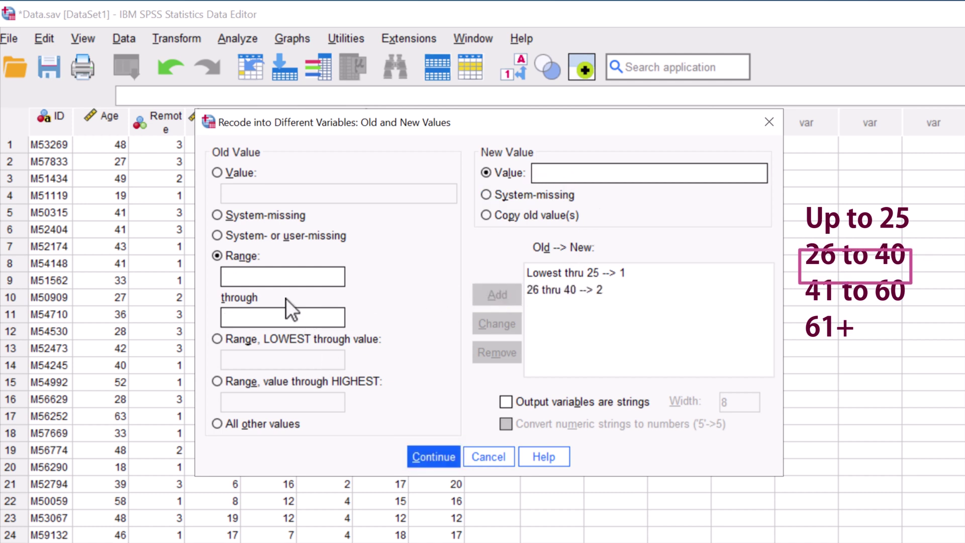
Step: Add a recode rule mapping ages 41 through 60 to 3
click(290, 276)
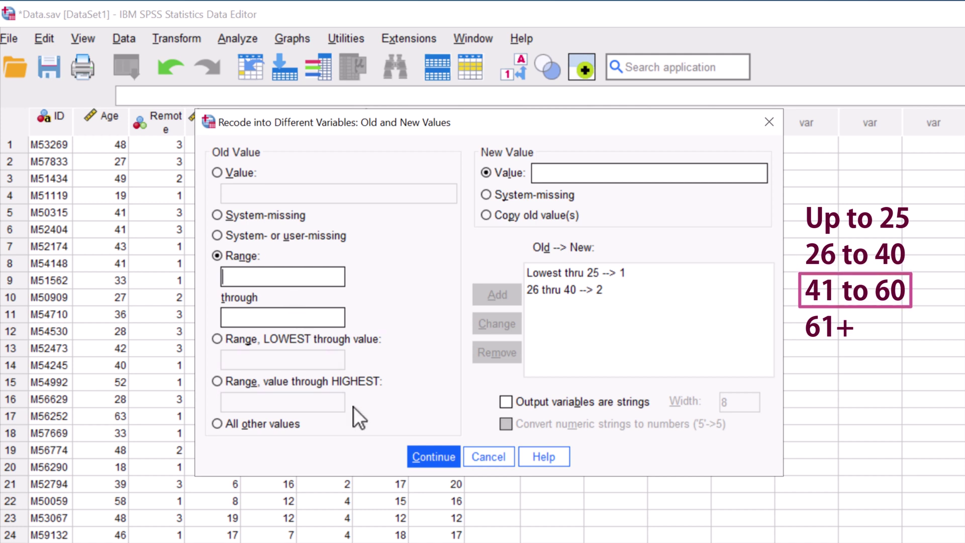
text(41)
click(300, 317)
text(60)
click(567, 172)
text(3)
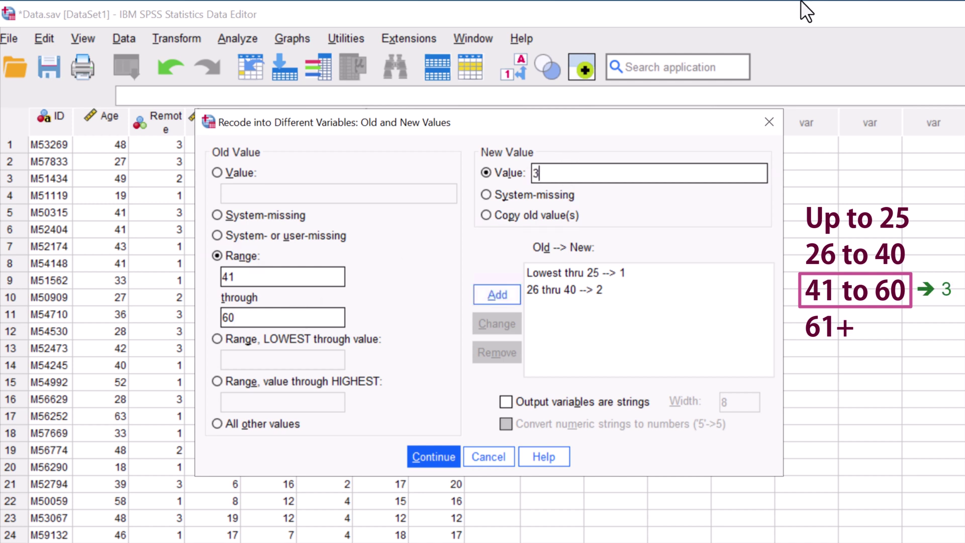
click(498, 294)
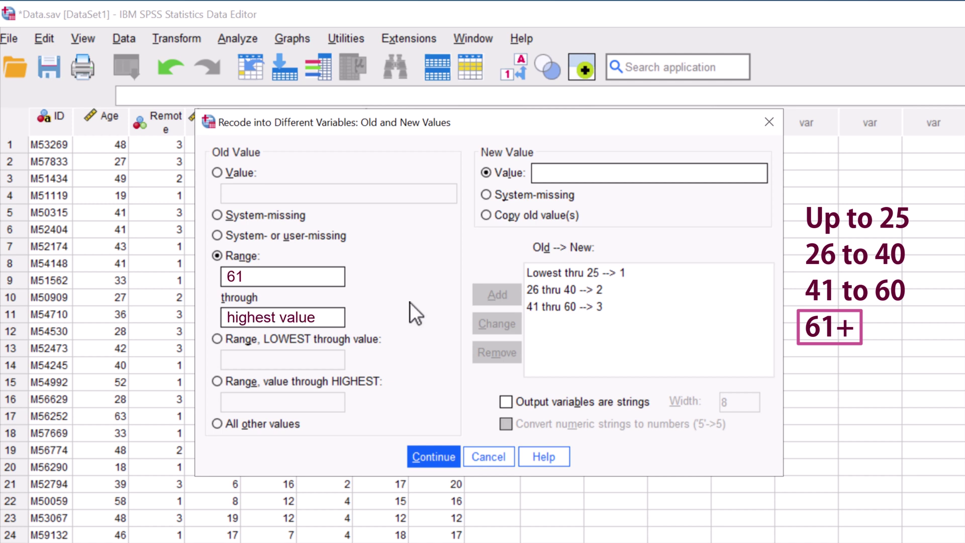
Step: Add the rule mapping ages 61 through highest to 4
click(359, 381)
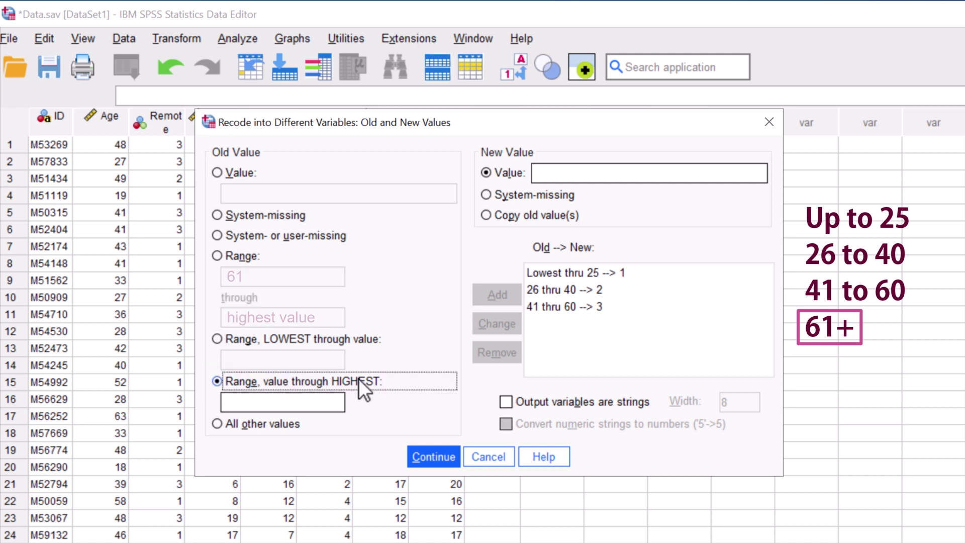
click(324, 402)
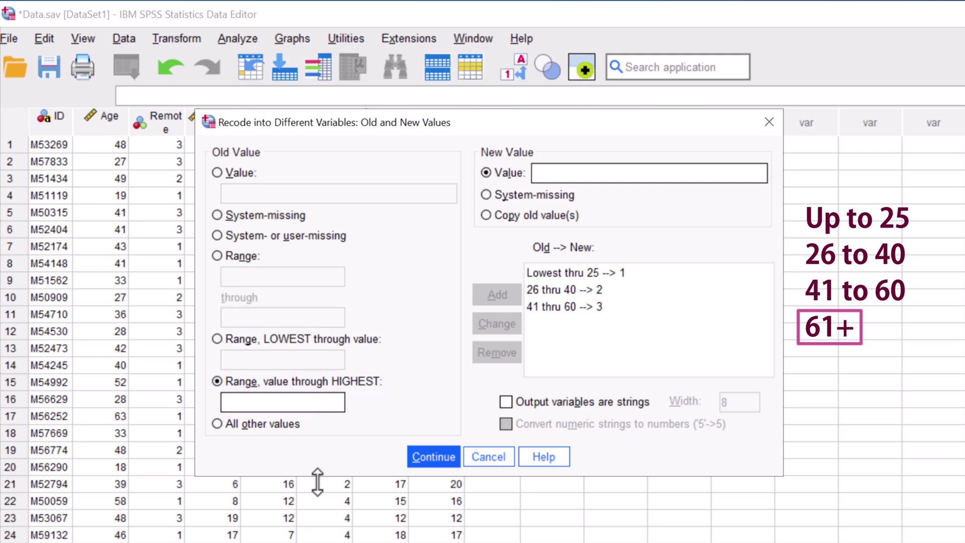
text(61)
click(593, 174)
text(4)
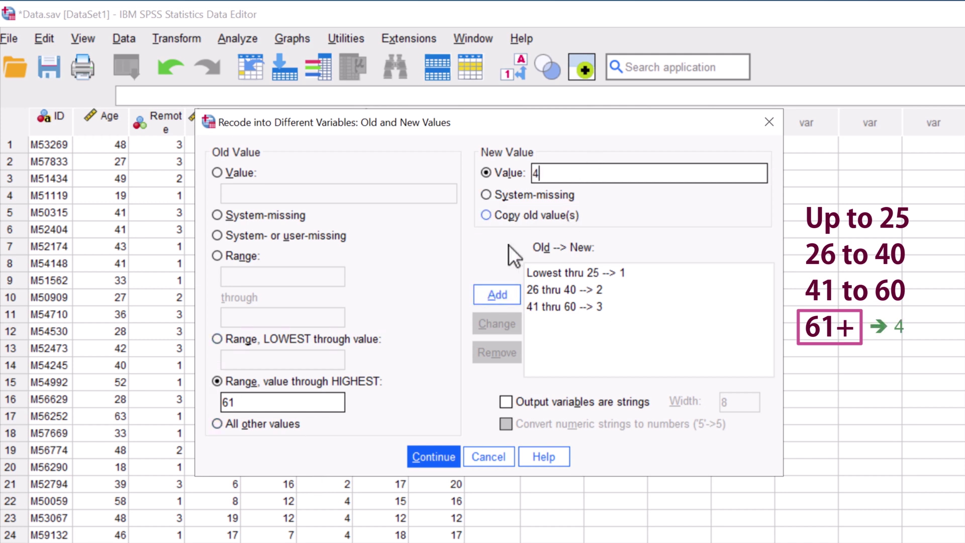
click(494, 296)
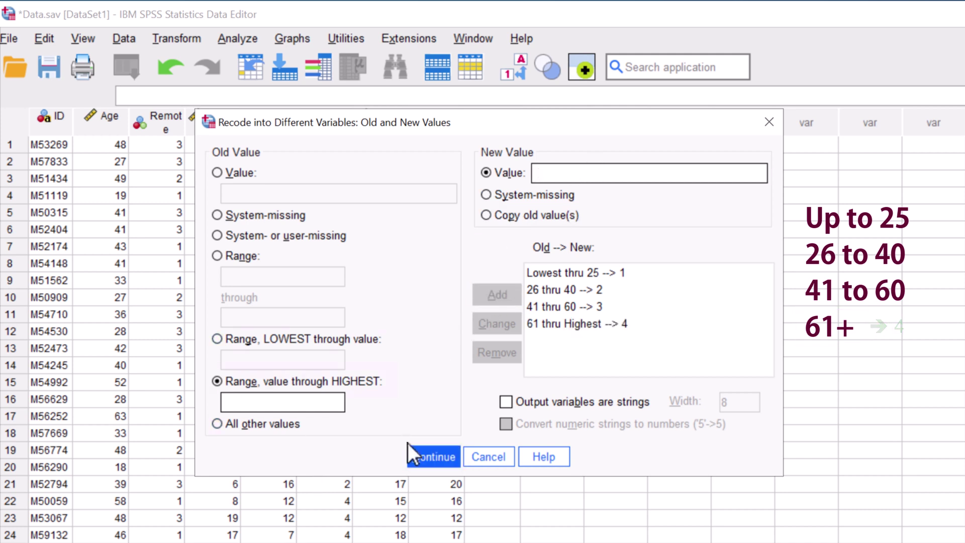
Step: Confirm the four value rules and run the recode to create Age_Cat
click(430, 459)
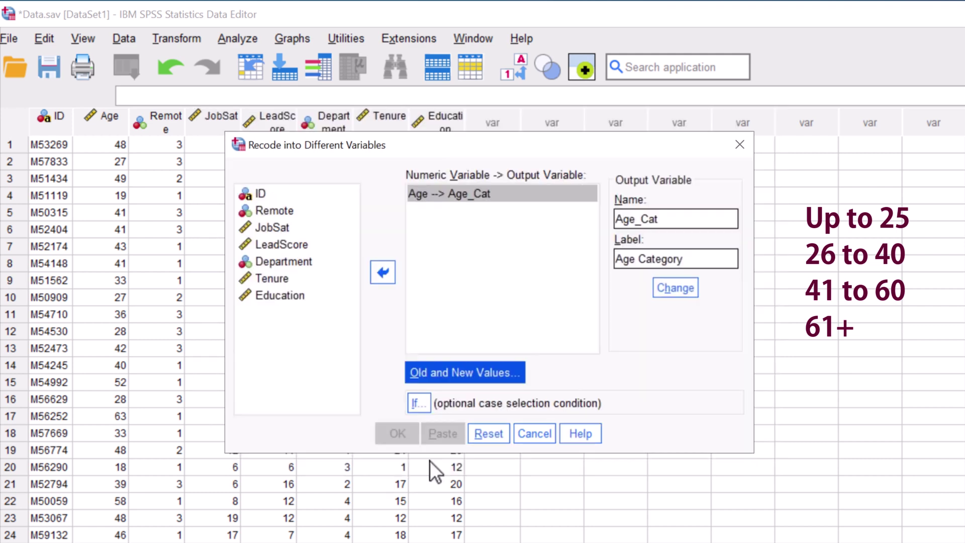
click(412, 435)
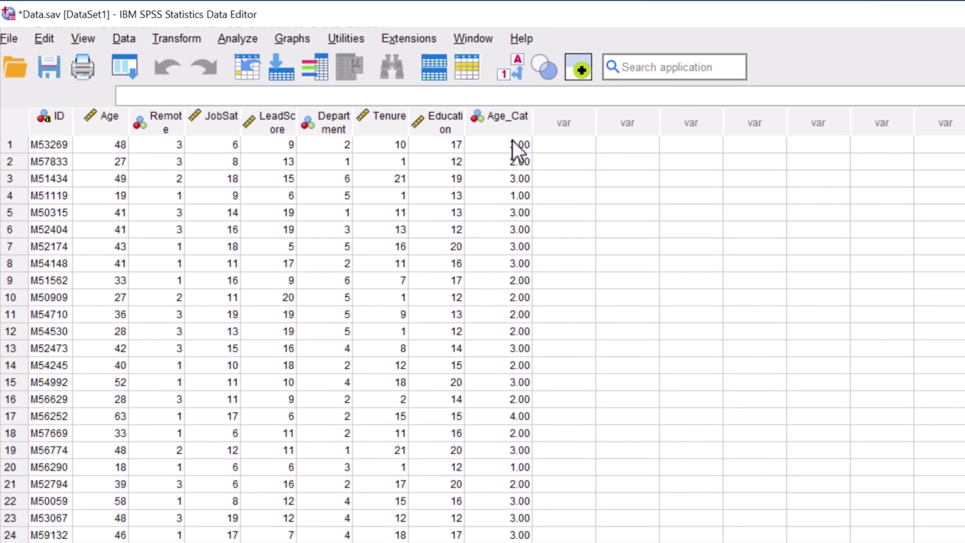
Step: In Variable View, set Age_Cat to 0 decimals and Ordinal measure
double_click(500, 120)
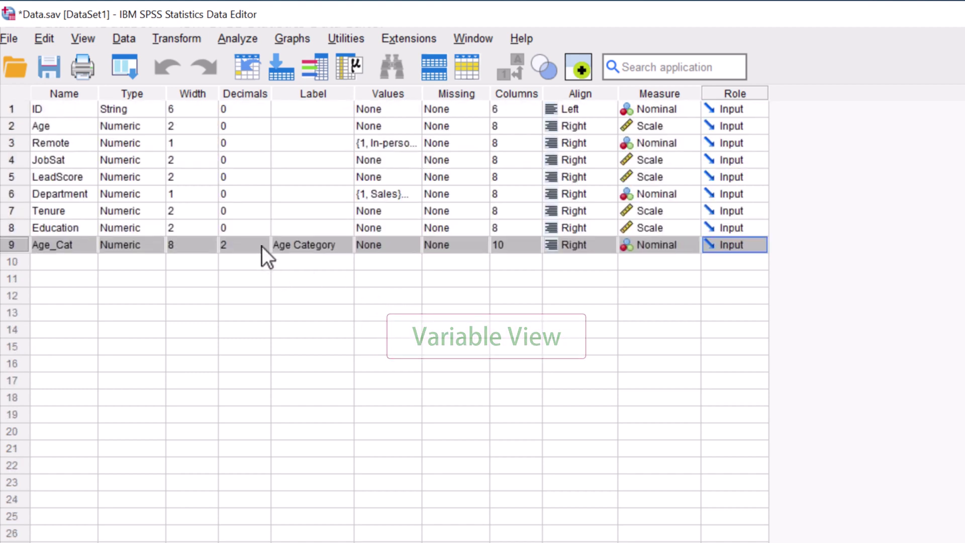
click(264, 244)
click(265, 241)
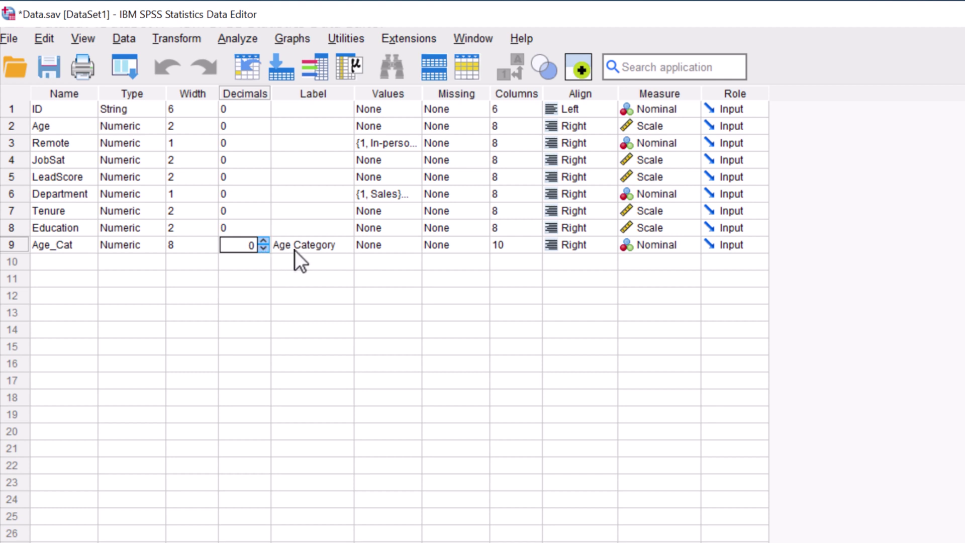
click(680, 250)
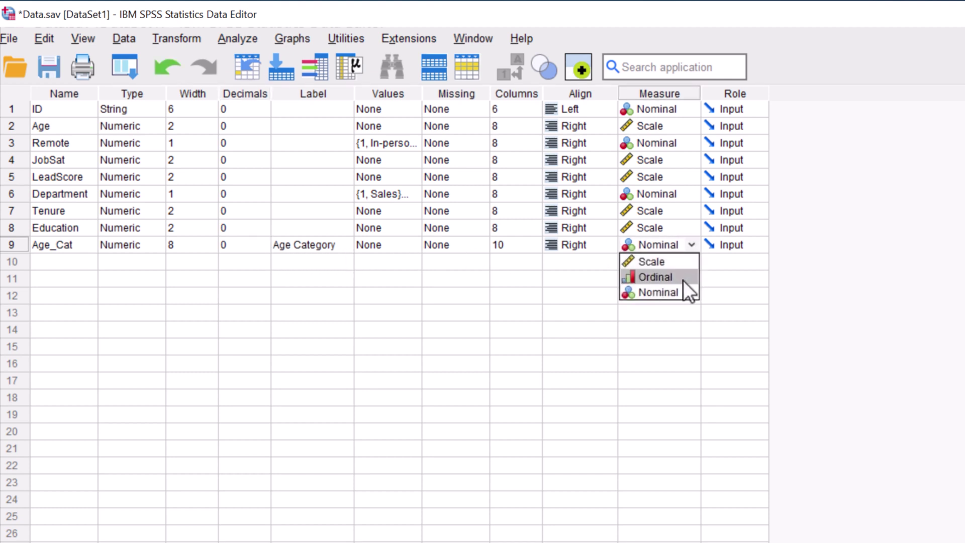
click(683, 279)
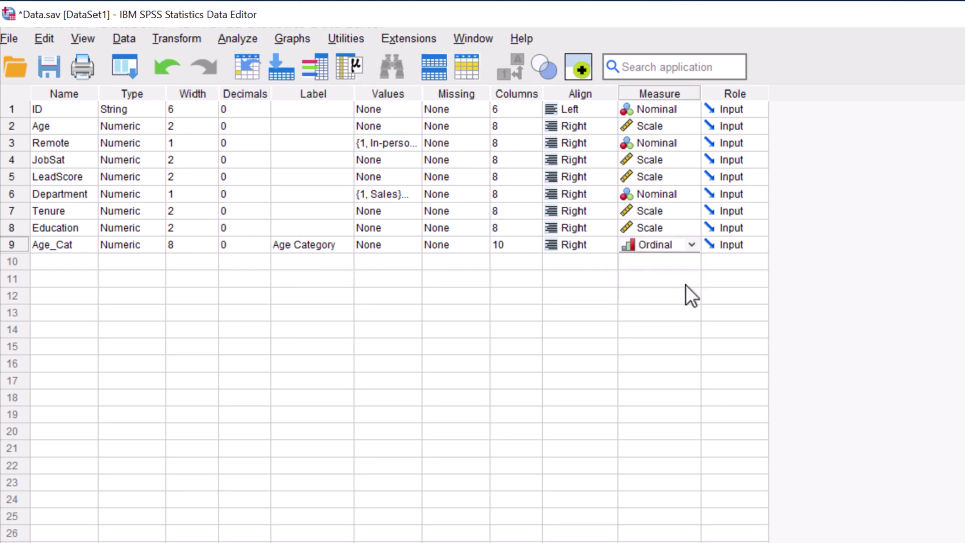
Step: Give Age_Cat value labels 1 'Up to 25', 2 '26 to 40', 3 '41 to 60', 4 '61+'
click(417, 247)
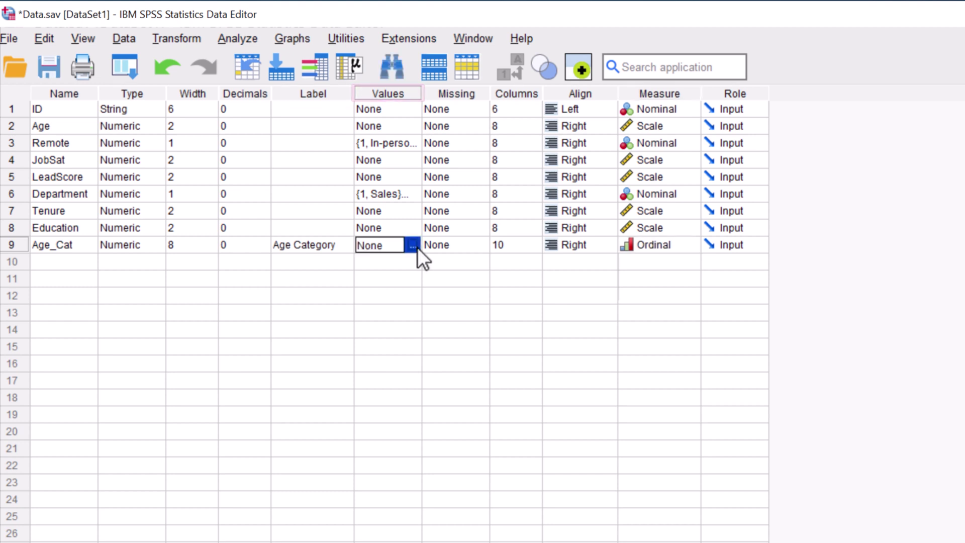
click(417, 246)
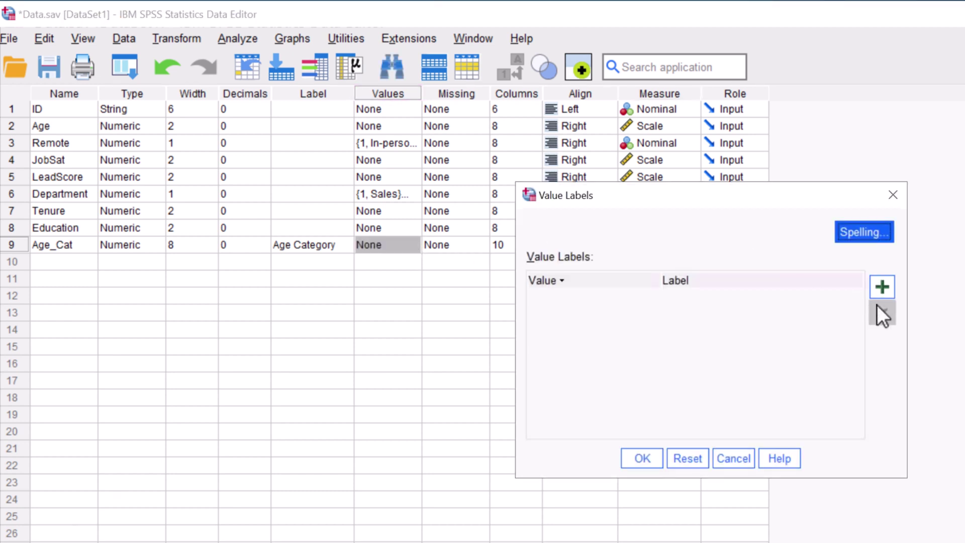
click(887, 292)
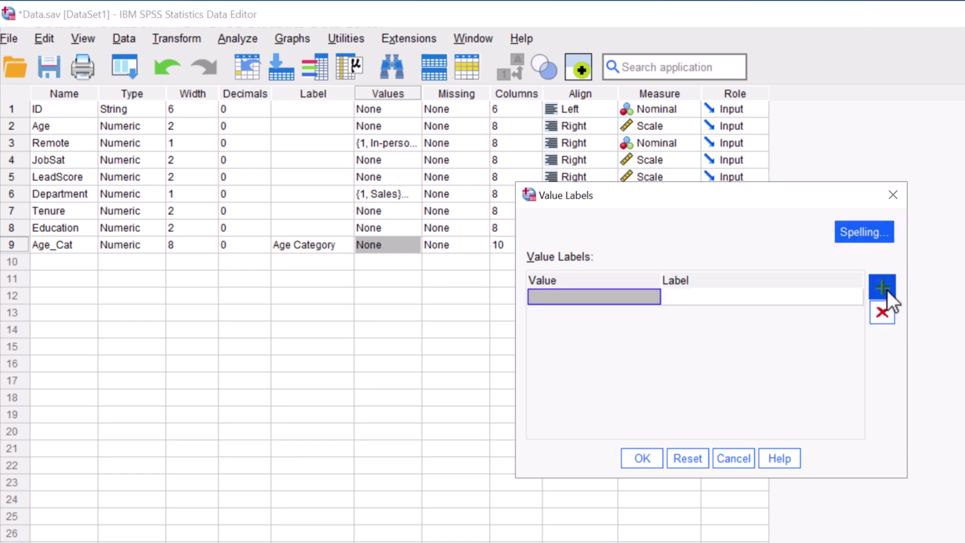
text(1)
key(Tab)
text(Up)
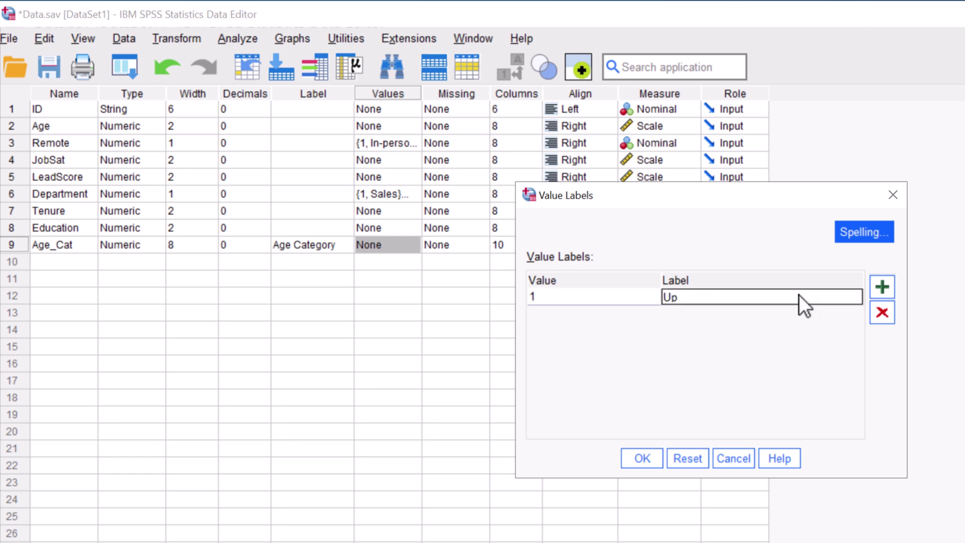
text( to 25)
click(887, 285)
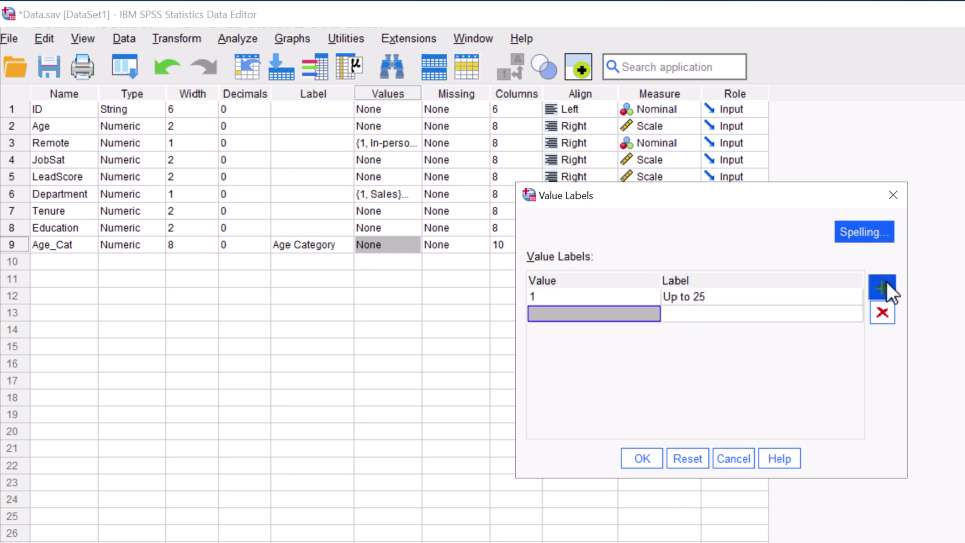
text(2)
click(792, 315)
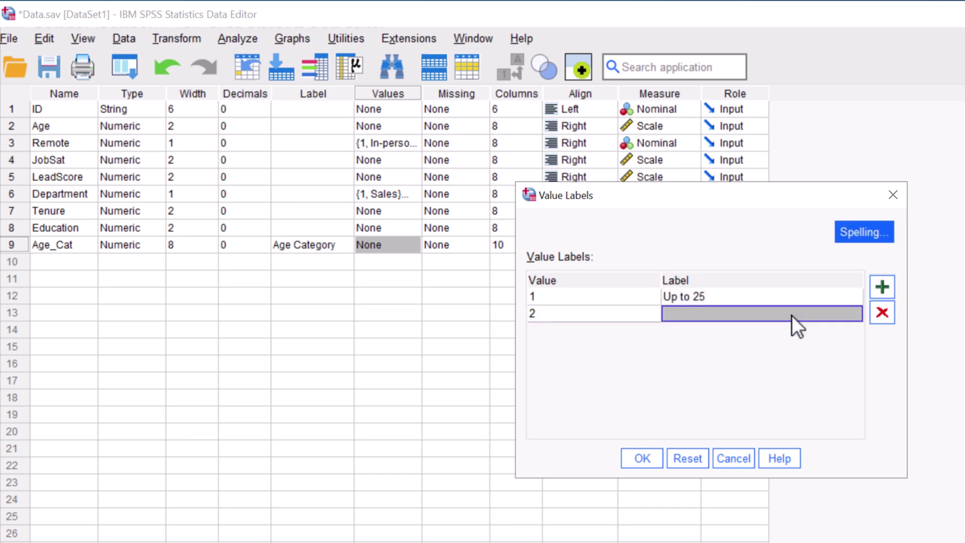
text(26 to 40)
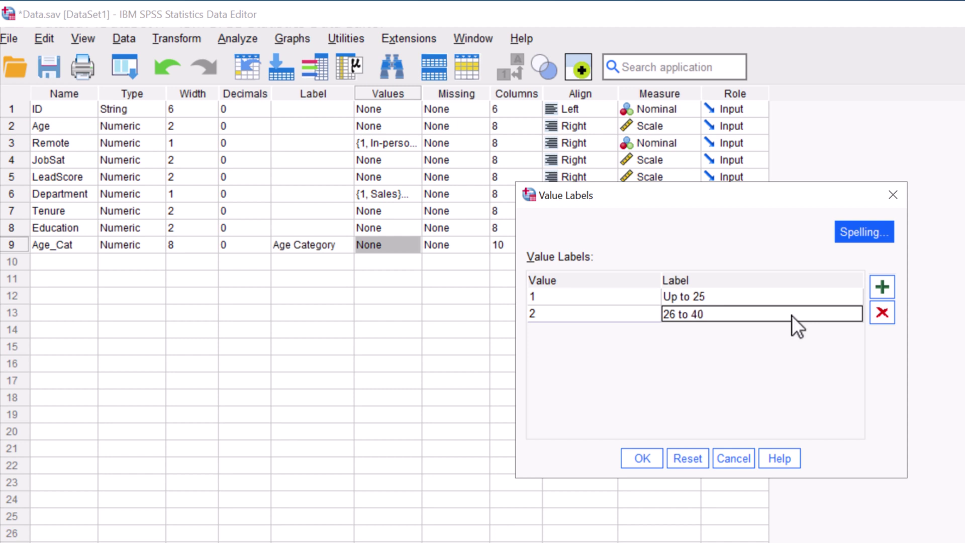
click(892, 284)
text(3)
click(771, 331)
text(41)
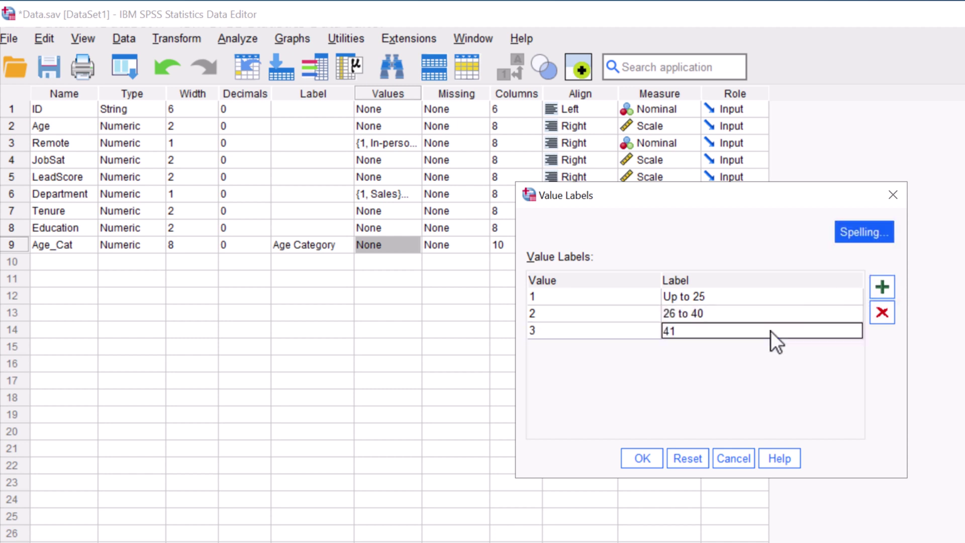
text( to 60)
click(886, 289)
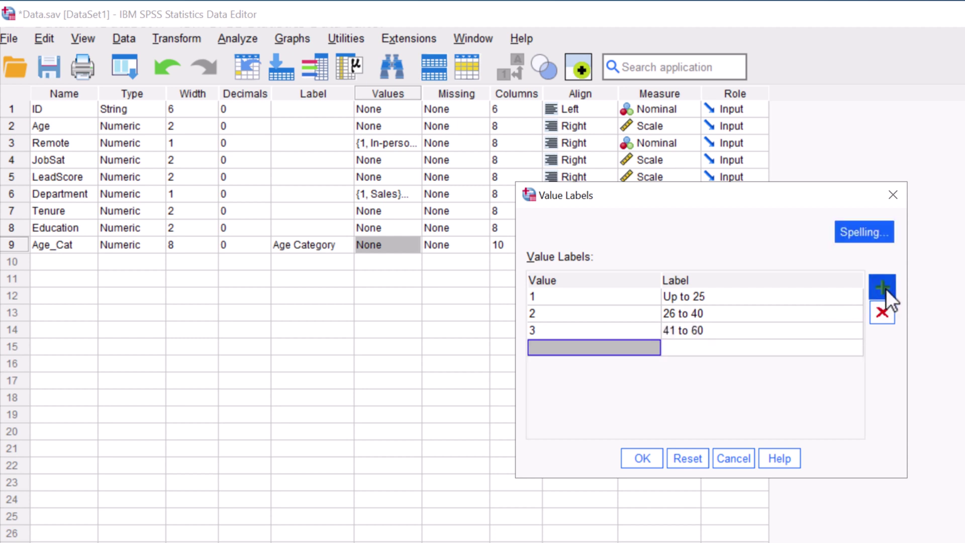
text(4)
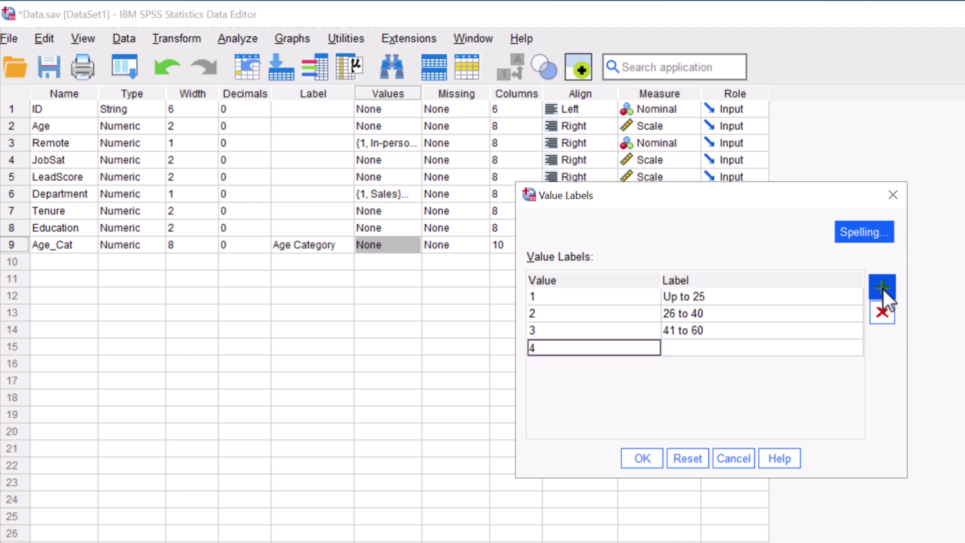
click(775, 353)
text(61+)
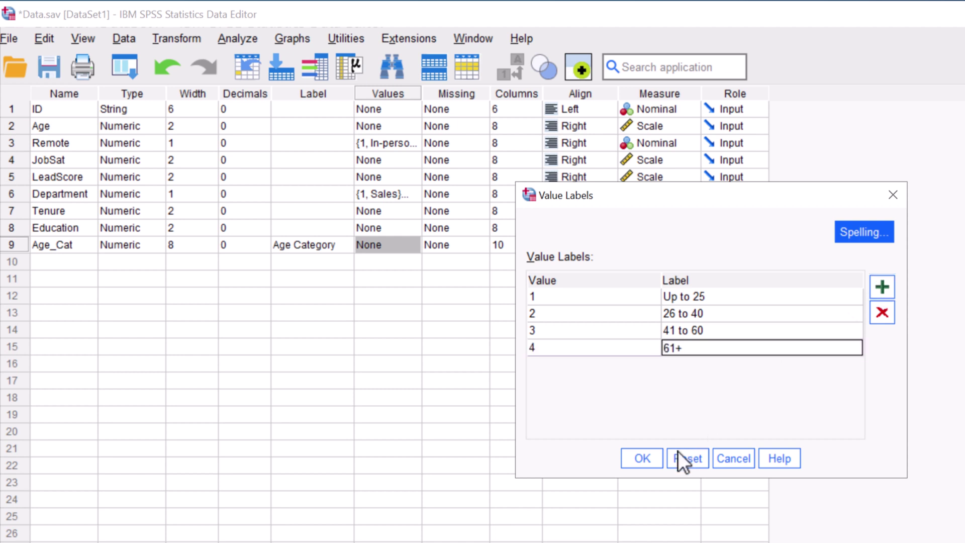
click(641, 461)
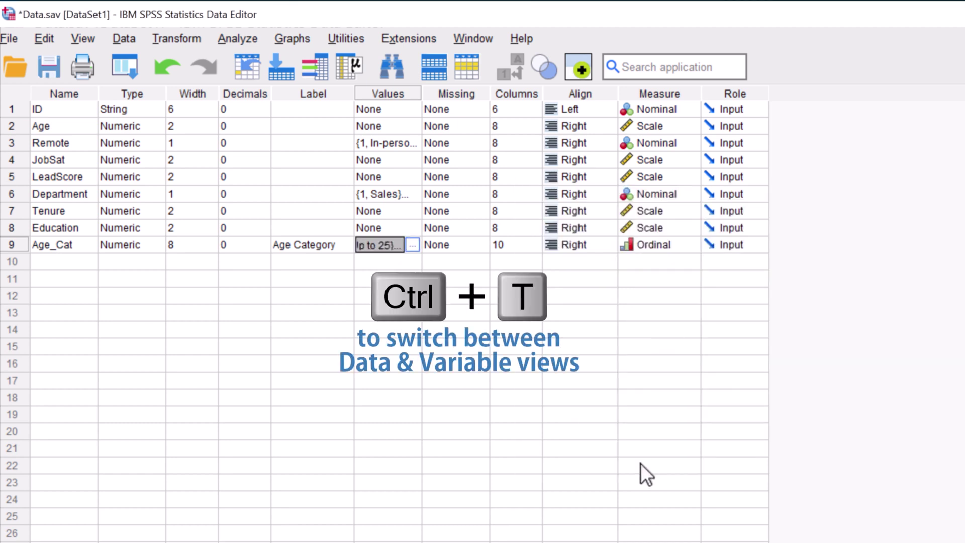
Step: In Data View, show value labels to verify Age_Cat, then switch back to codes
key(ctrl+t)
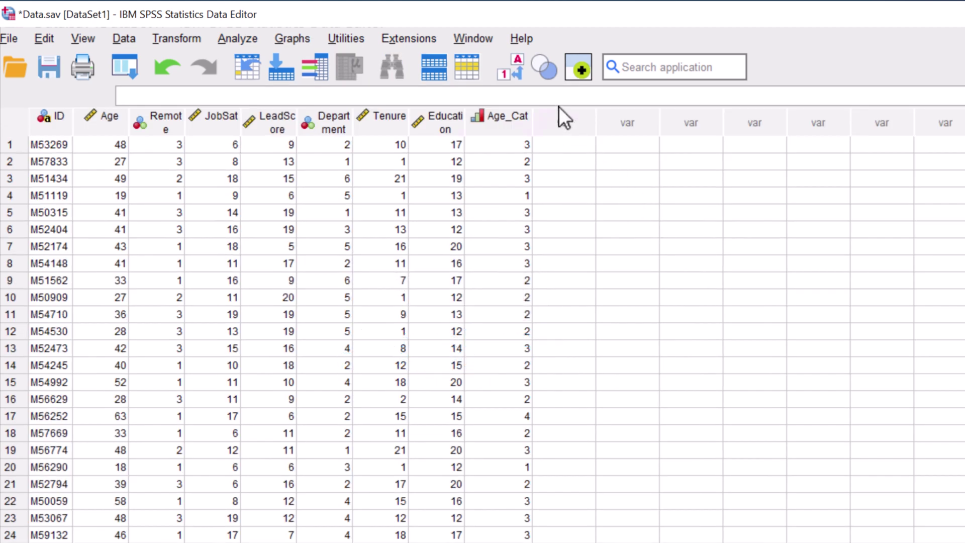
click(515, 70)
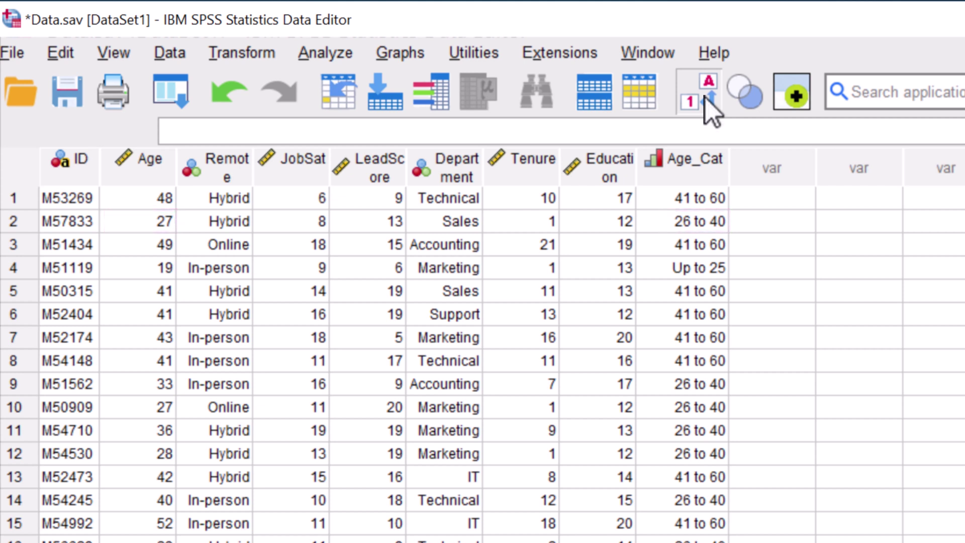
click(709, 106)
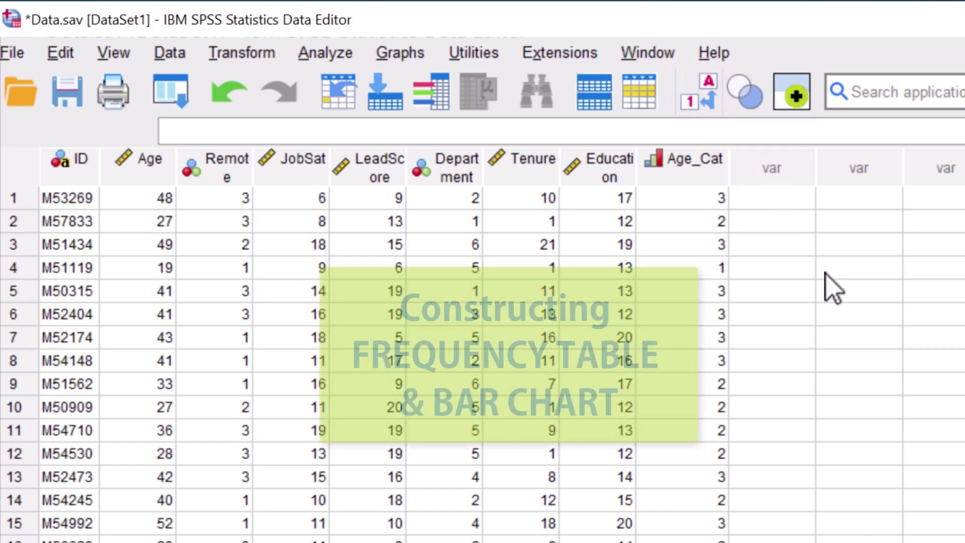
Step: Configure Frequencies for Age Category with a bar chart of frequencies
click(324, 52)
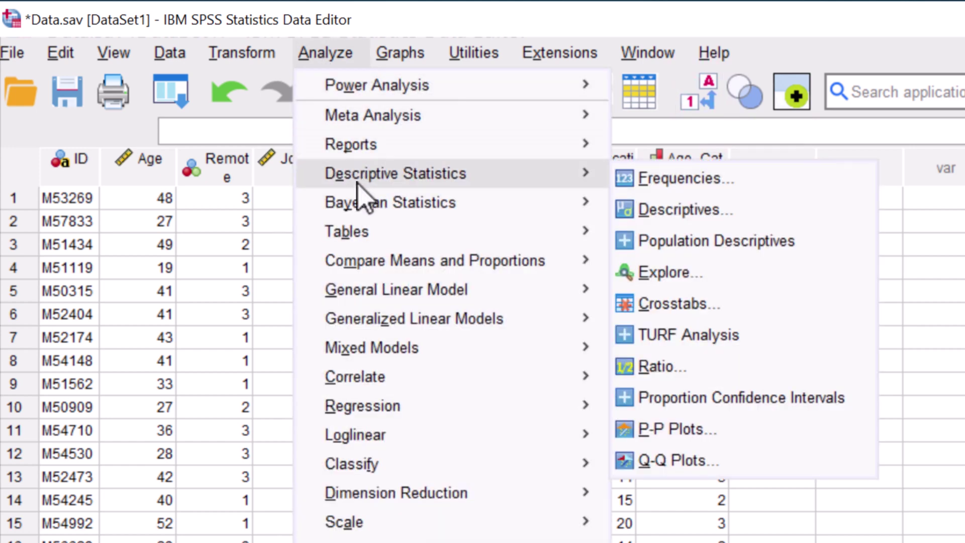
mouse_move(297, 130)
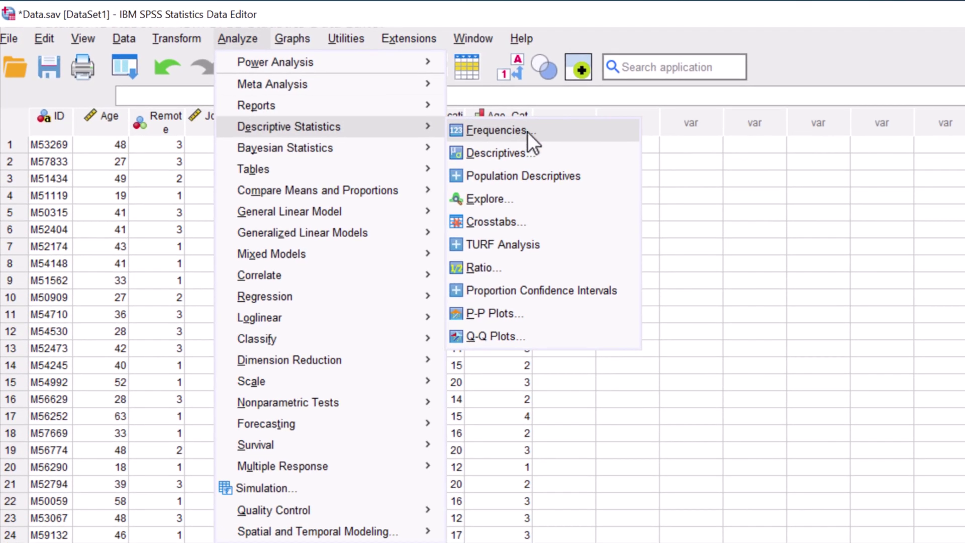
click(528, 132)
drag(649, 299, 659, 360)
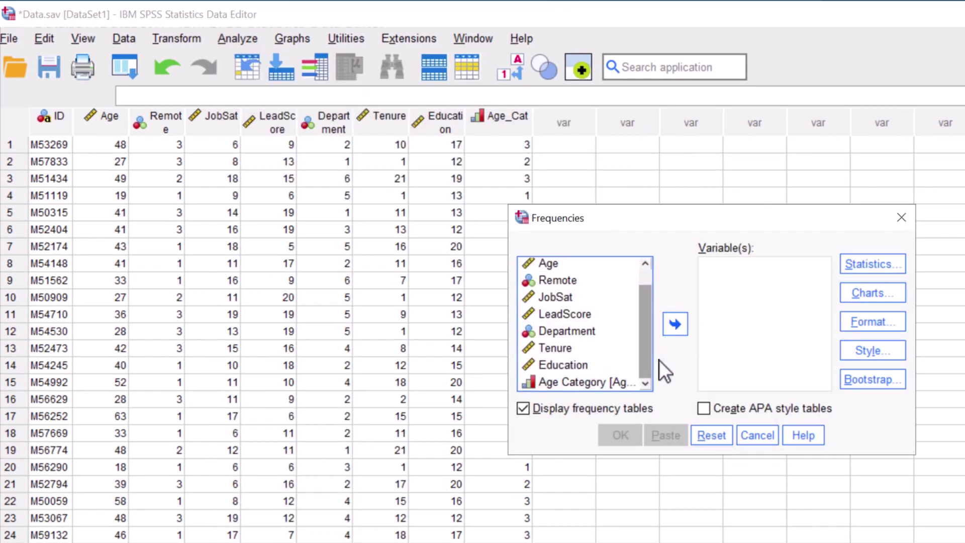
click(589, 386)
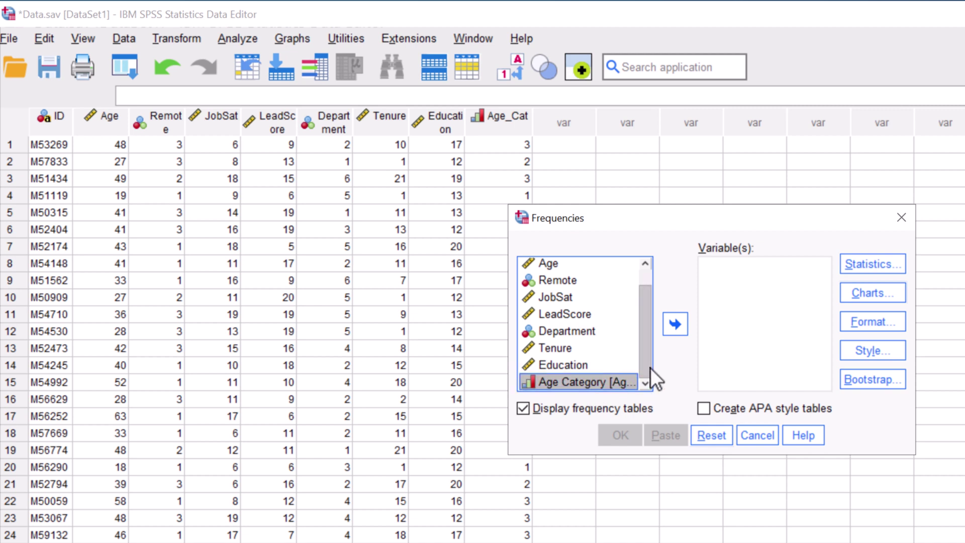
click(675, 325)
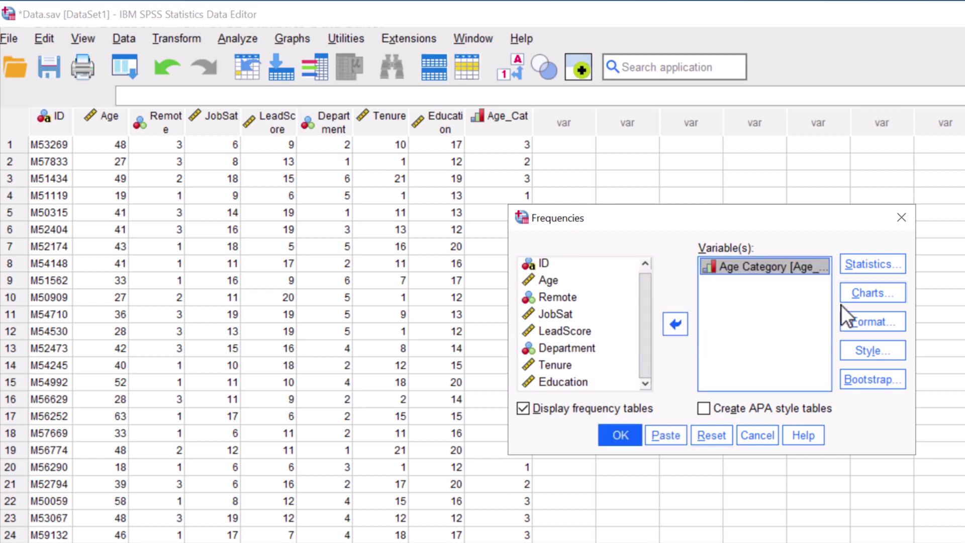
click(862, 293)
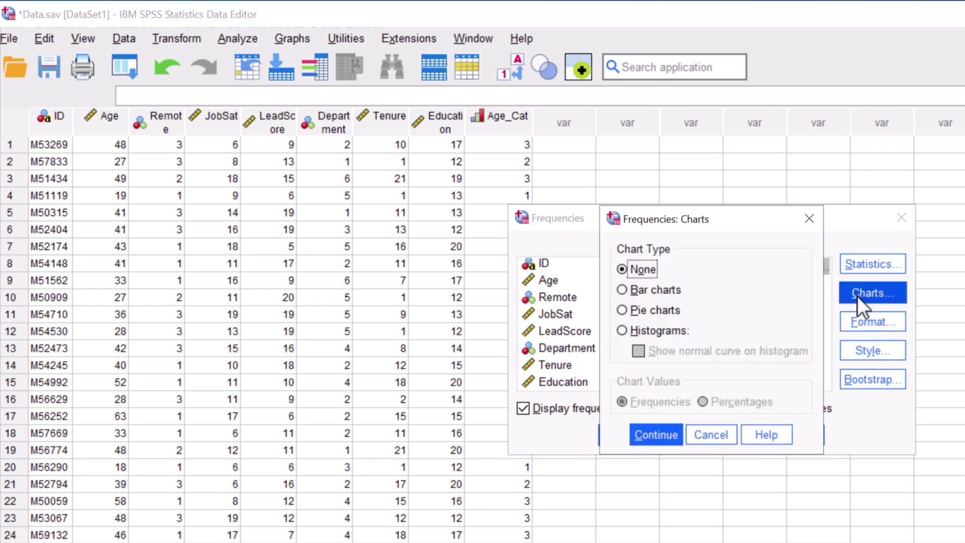
click(663, 292)
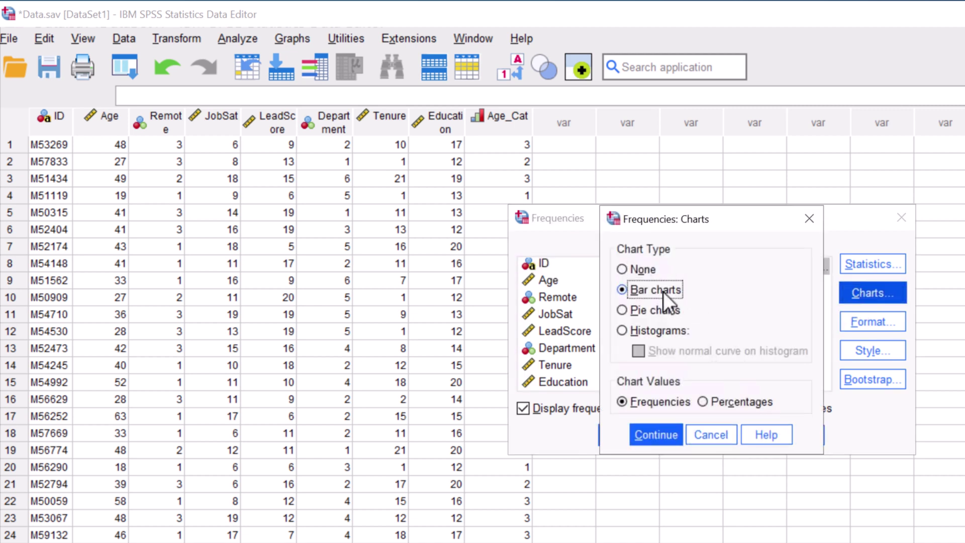
click(653, 436)
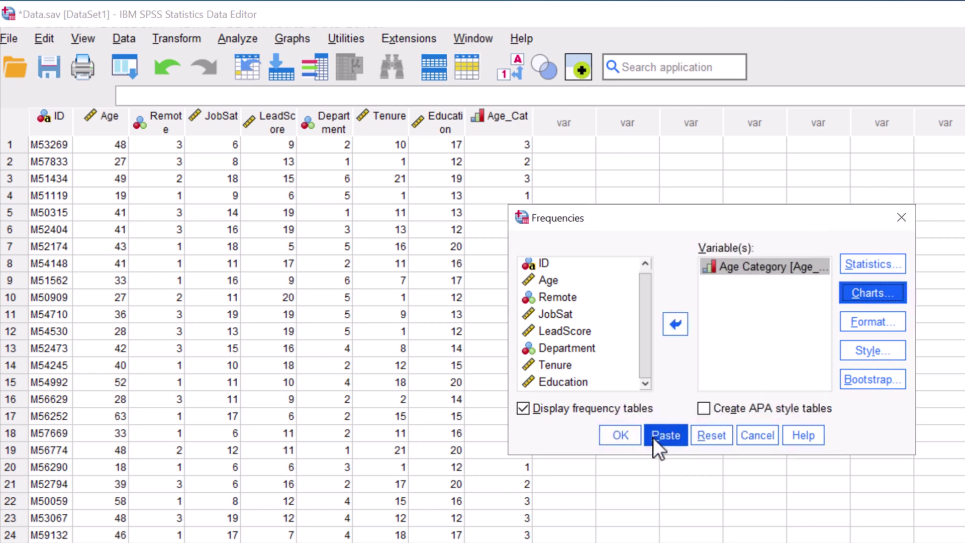
Step: Run Frequencies to output the Age Category table (24, 77, 87, 12) and bar chart
click(626, 442)
scroll(793, 235, down, 2)
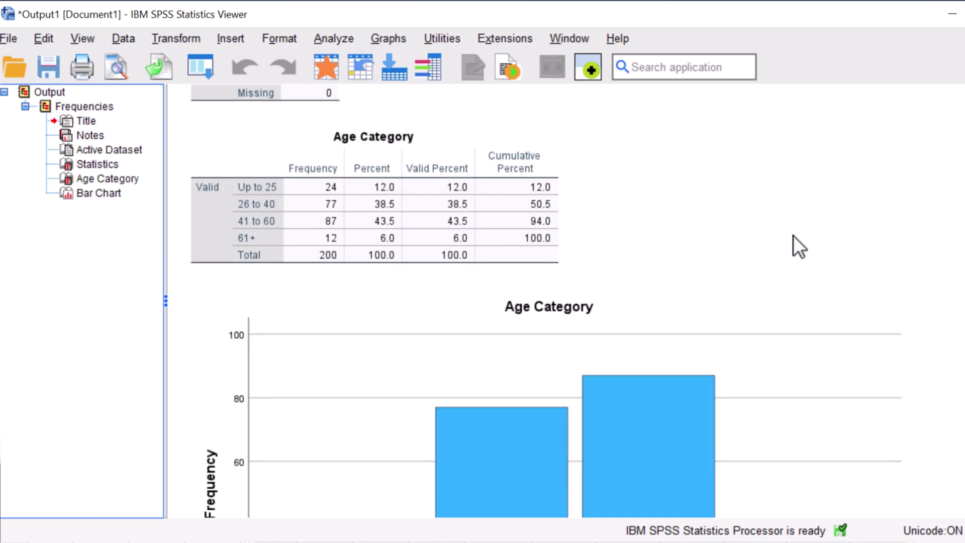
scroll(792, 236, down, 2)
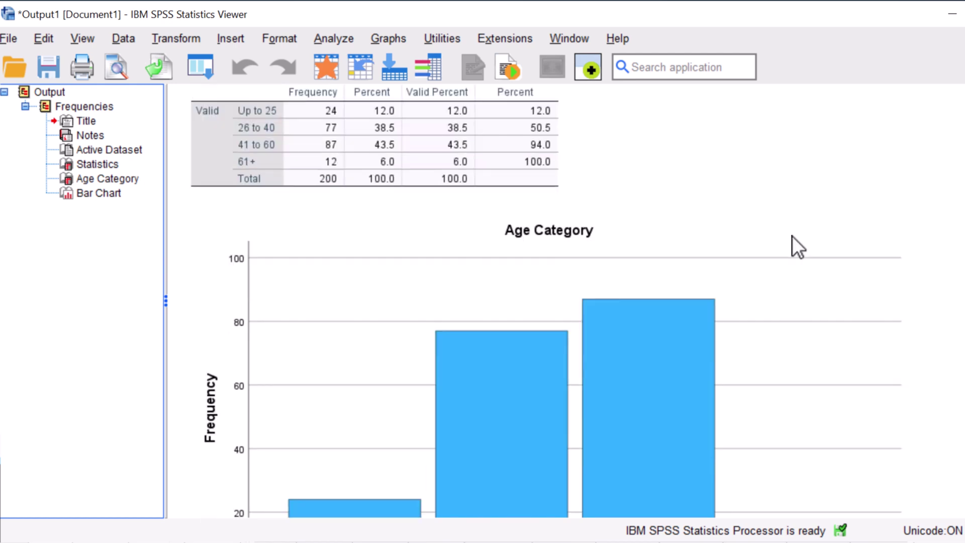
scroll(793, 236, down, 3)
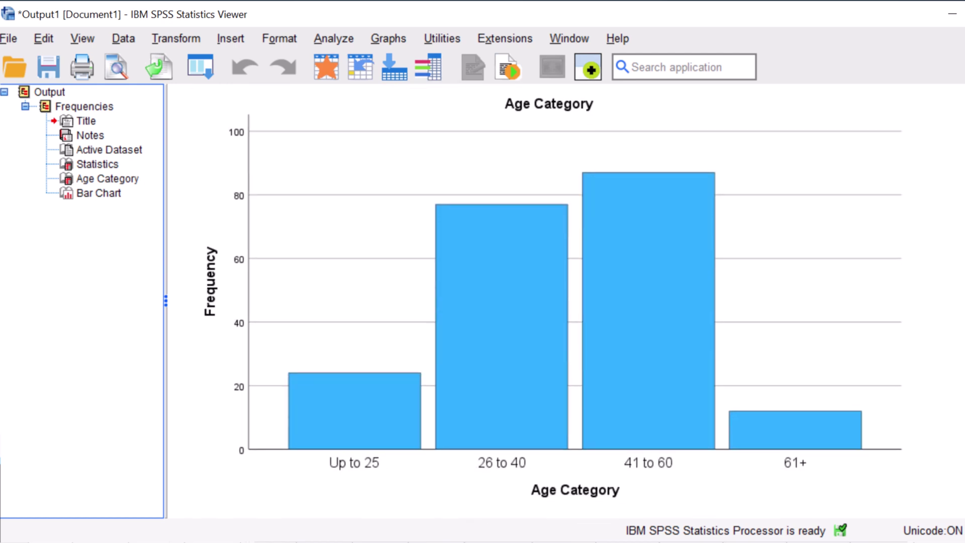